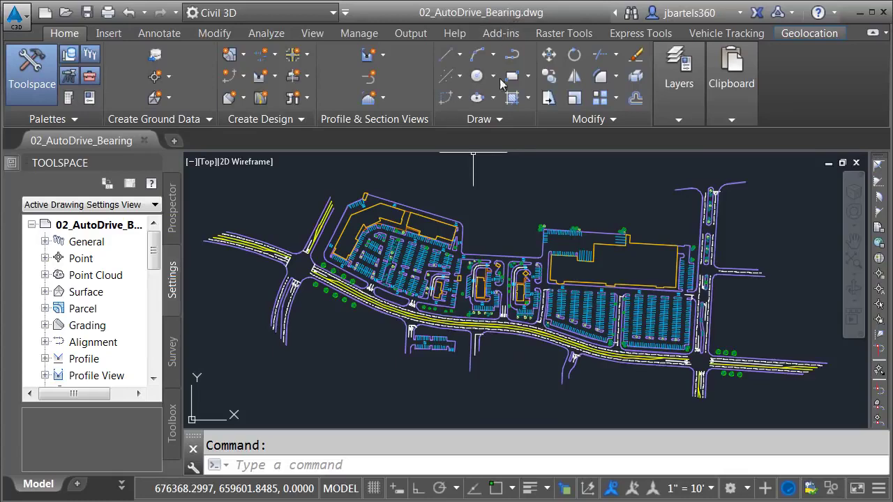
# Examine the drive lanes, curbed islands and angled trash enclosure around the middle pad building.
pyautogui.scroll(5, 481, 286)
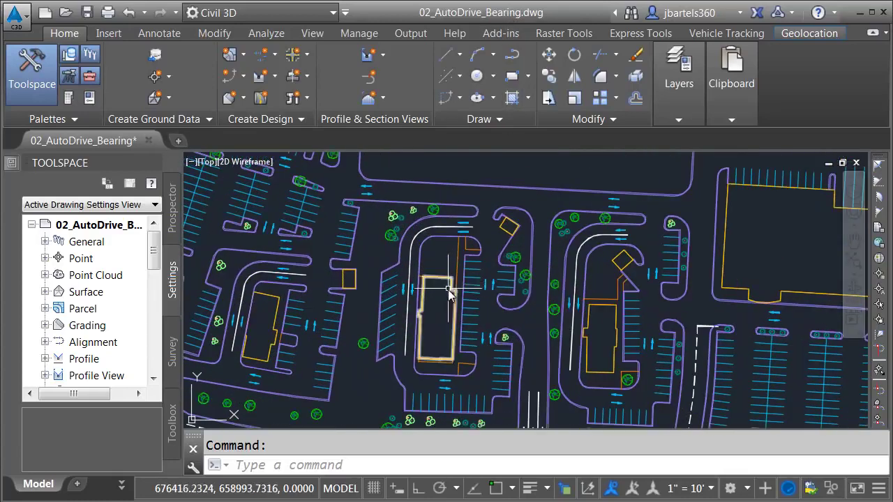
pyautogui.scroll(1, 448, 295)
pyautogui.moveTo(425, 315); pyautogui.dragTo(453, 279, button='middle')
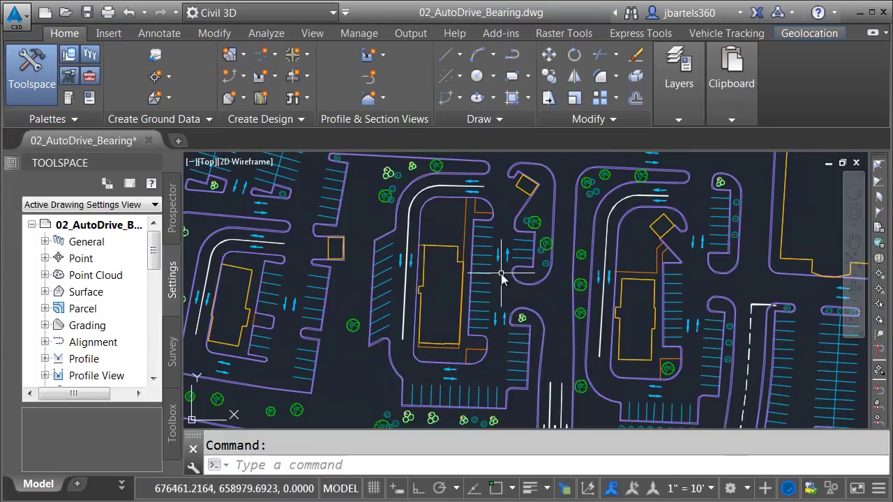
pyautogui.scroll(3, 453, 244)
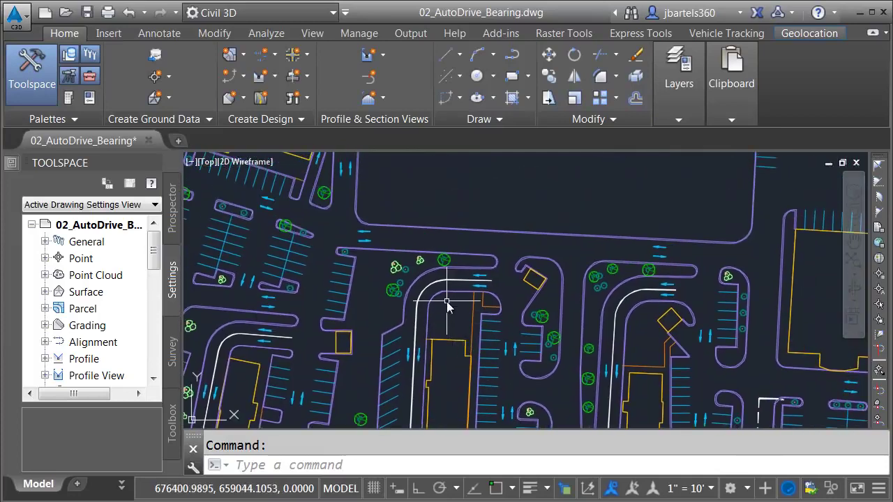
pyautogui.scroll(1, 451, 303)
pyautogui.scroll(1, 449, 309)
pyautogui.scroll(1, 459, 335)
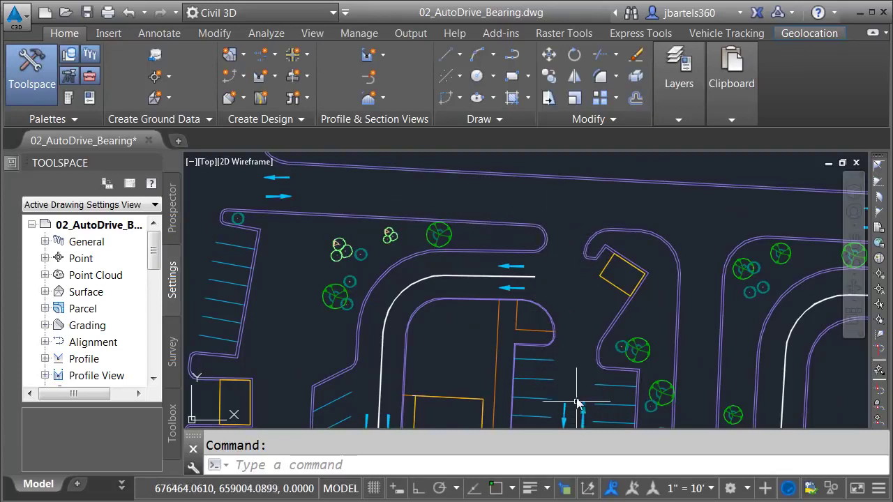
# Start an AutoDrive Arc swept path with the DB32 Refuse Vehicle from the pool of the current drawing.
pyautogui.click(679, 98)
pyautogui.click(725, 33)
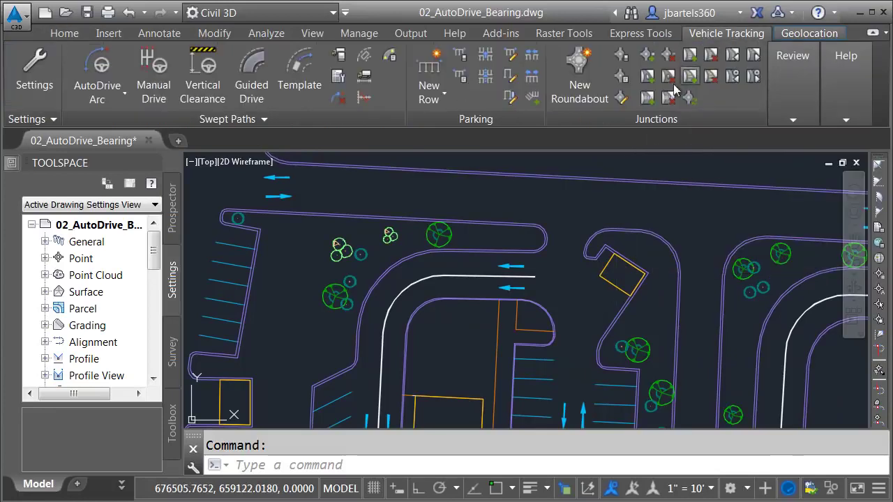
pyautogui.click(104, 64)
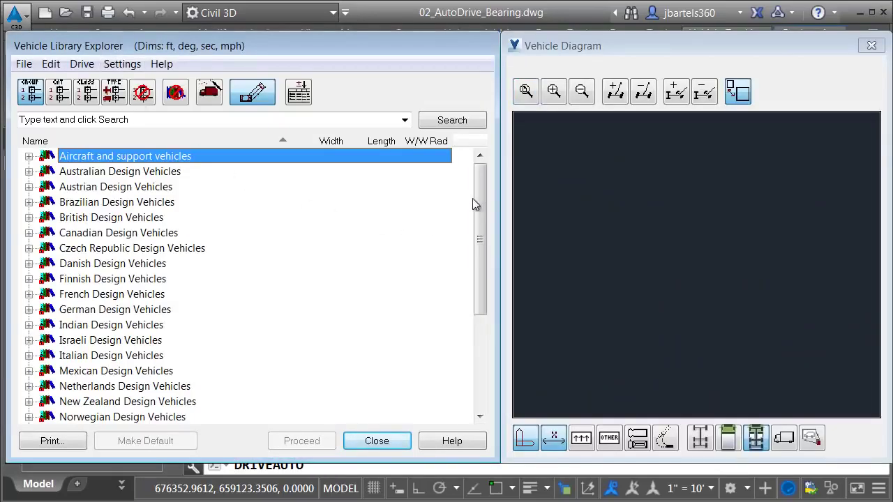
pyautogui.moveTo(479, 201); pyautogui.dragTo(478, 297)
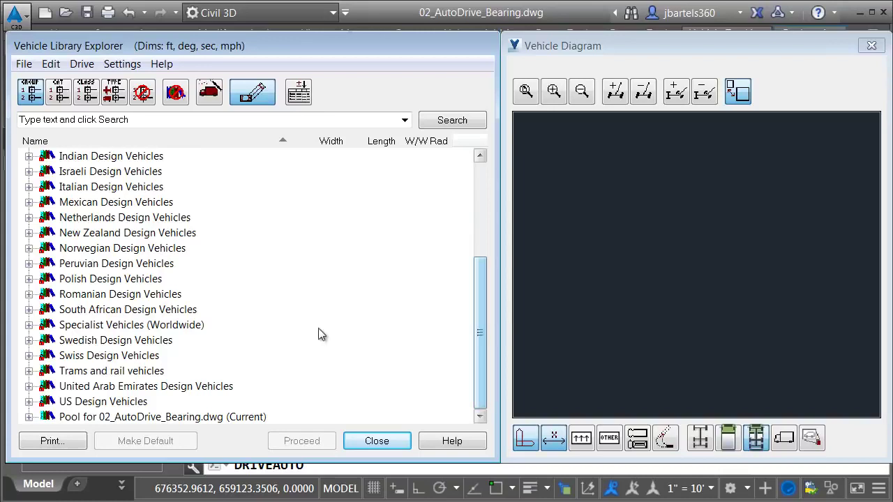
pyautogui.click(28, 418)
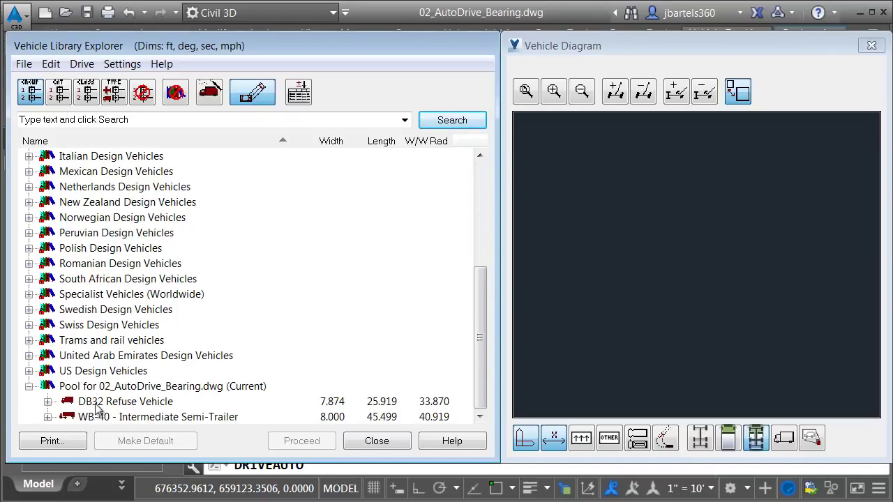
pyautogui.doubleClick(123, 408)
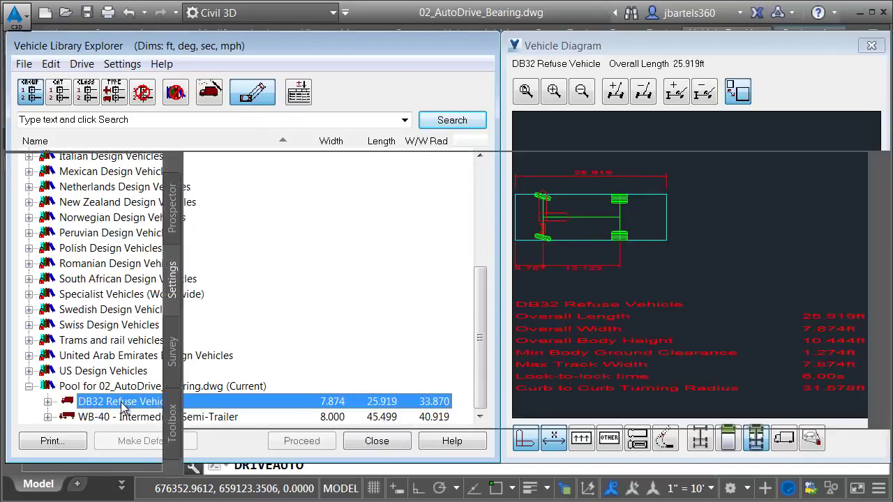
# Place the refuse vehicle on the access road above the landscaped island, heading along the road toward the parking aisle, and proceed.
pyautogui.click(574, 424)
pyautogui.scroll(5, 429, 209)
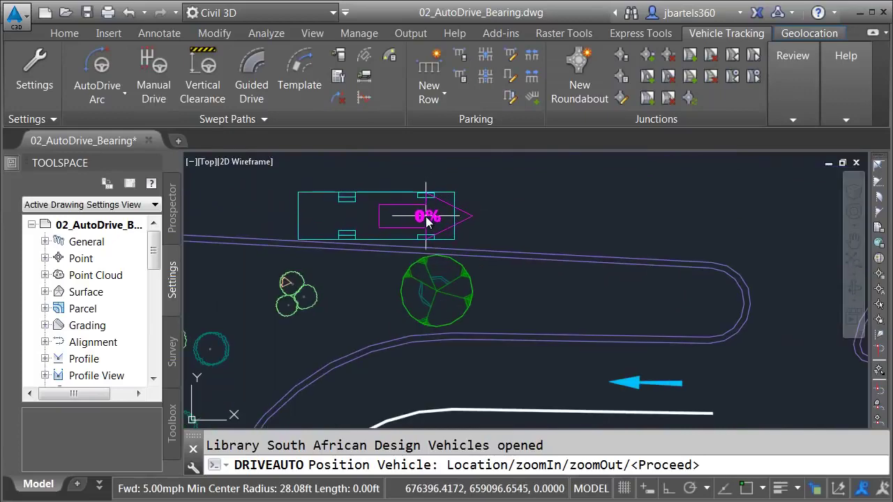
pyautogui.click(426, 214)
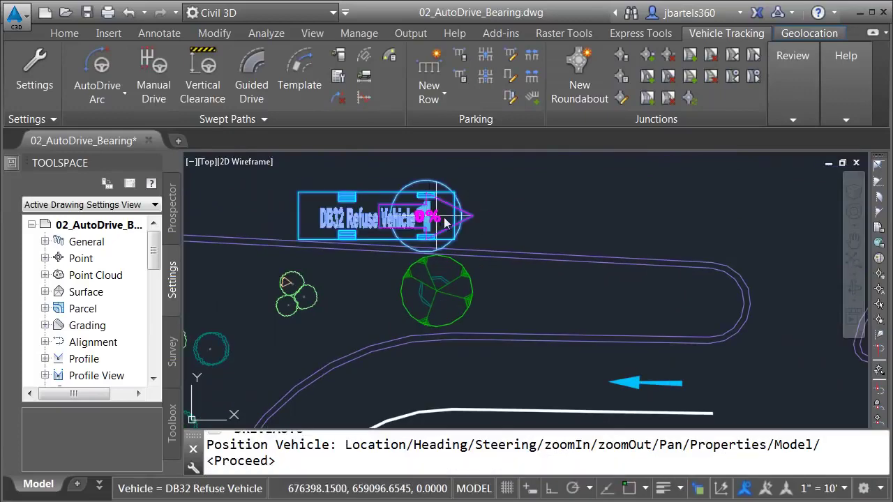
pyautogui.click(534, 223)
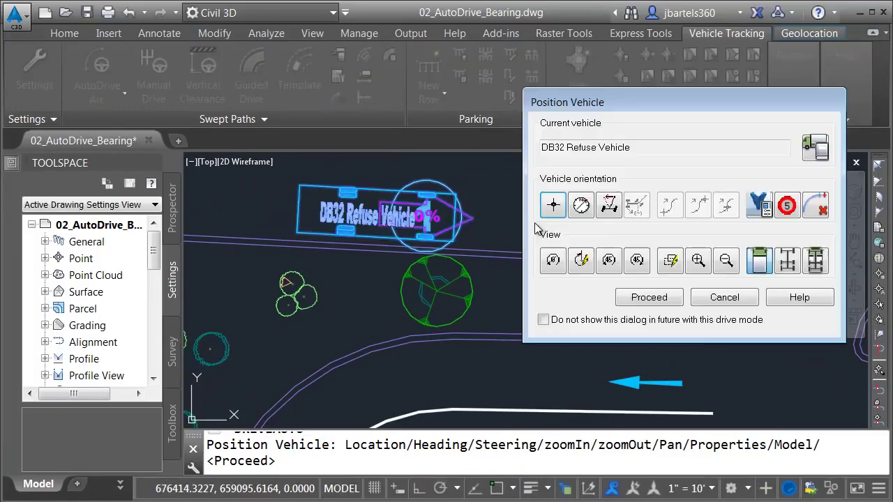
pyautogui.click(625, 298)
pyautogui.scroll(-4, 577, 272)
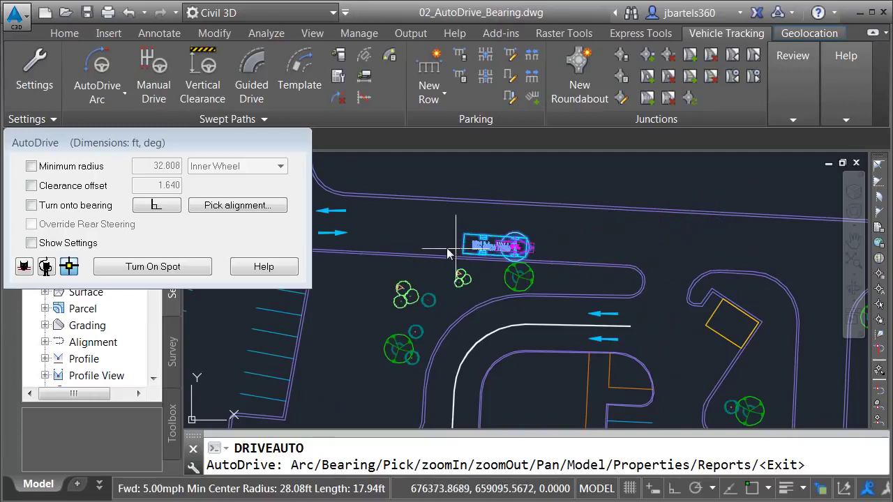
# Enable turning onto a bearing and set Turn through angle to 45 degrees.
pyautogui.click(32, 205)
pyautogui.scroll(-3, 579, 261)
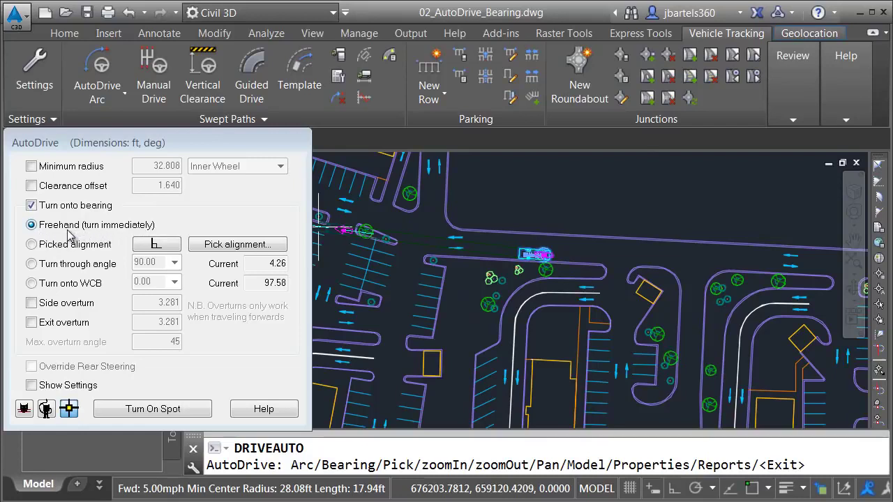
pyautogui.click(32, 264)
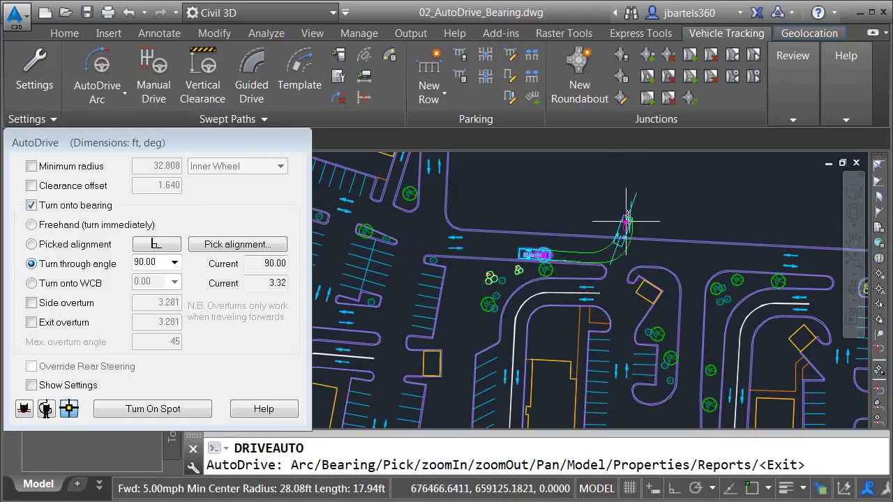
pyautogui.click(175, 263)
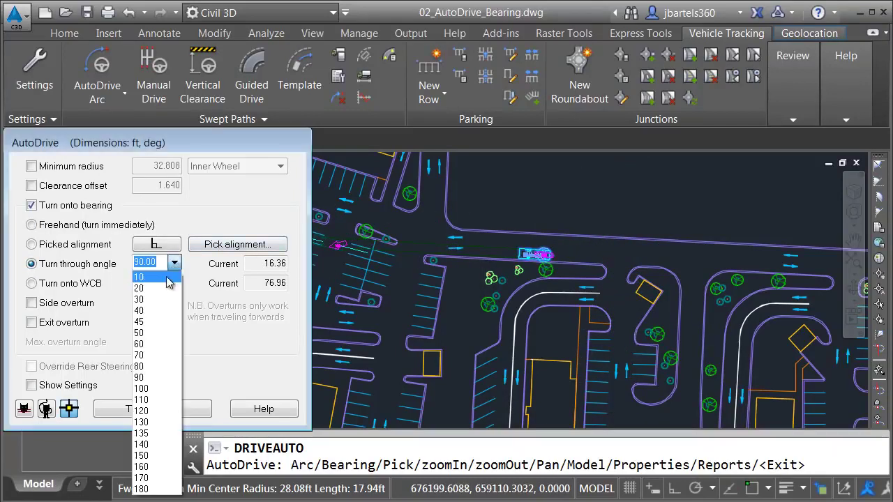
pyautogui.click(157, 322)
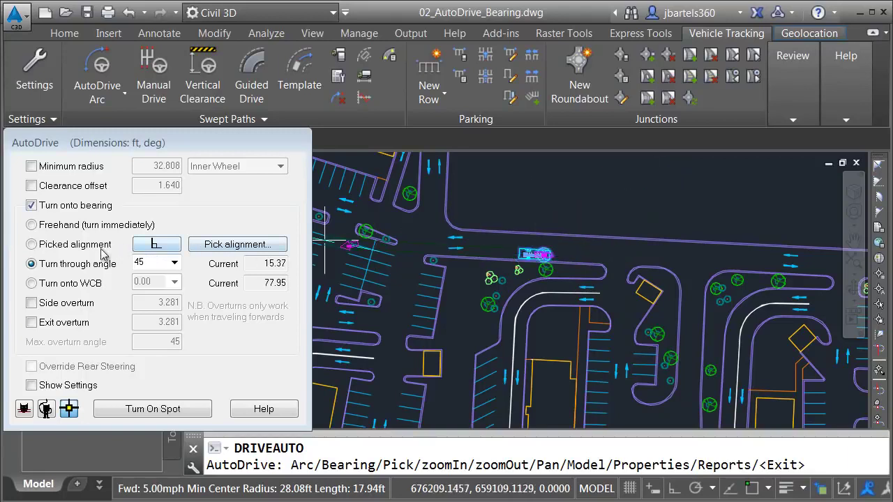
# Use the orange line beside the building as the picked alignment and drive the vehicle forward down the parking aisle.
pyautogui.click(31, 245)
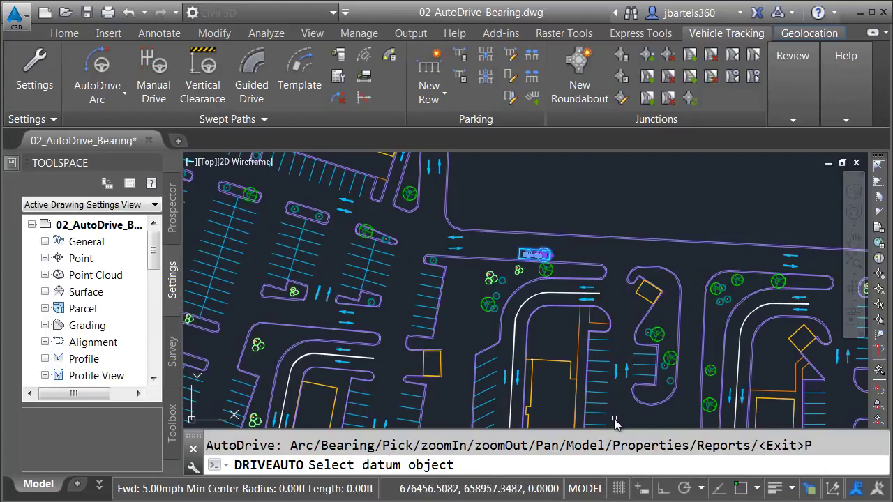
pyautogui.click(580, 348)
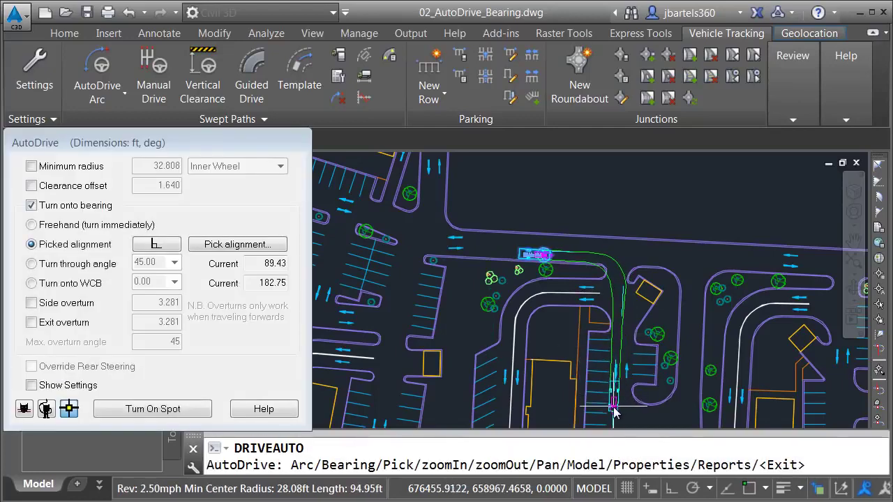
pyautogui.click(616, 412)
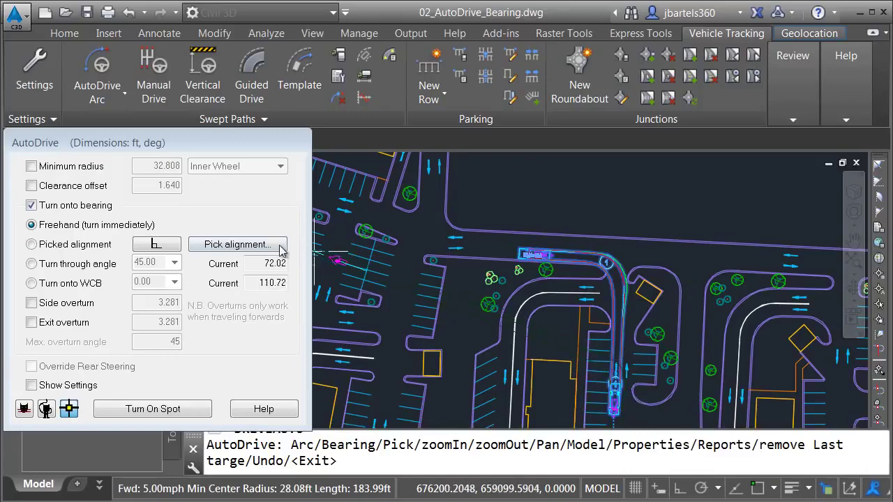
# Pick the angled curb beside the trash enclosure as alignment, reverse the vehicle up to the enclosure, and finish the path.
pyautogui.click(236, 244)
pyautogui.scroll(5, 638, 312)
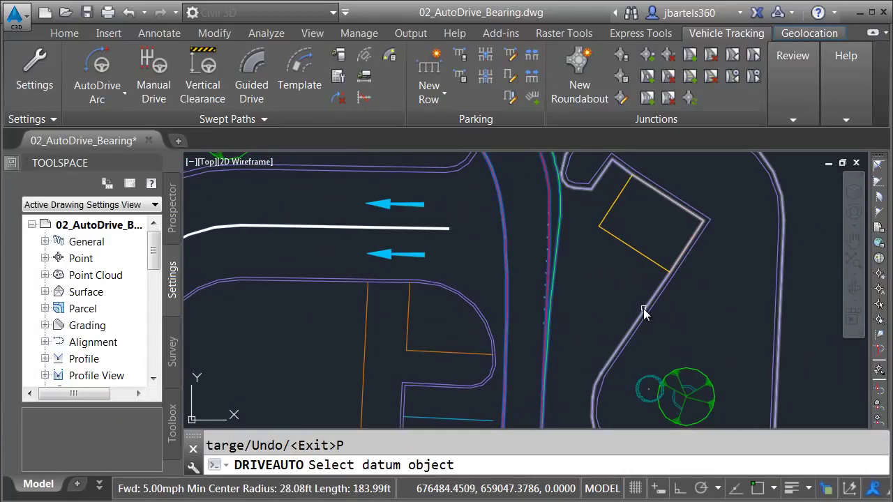
pyautogui.click(643, 309)
pyautogui.scroll(3, 638, 259)
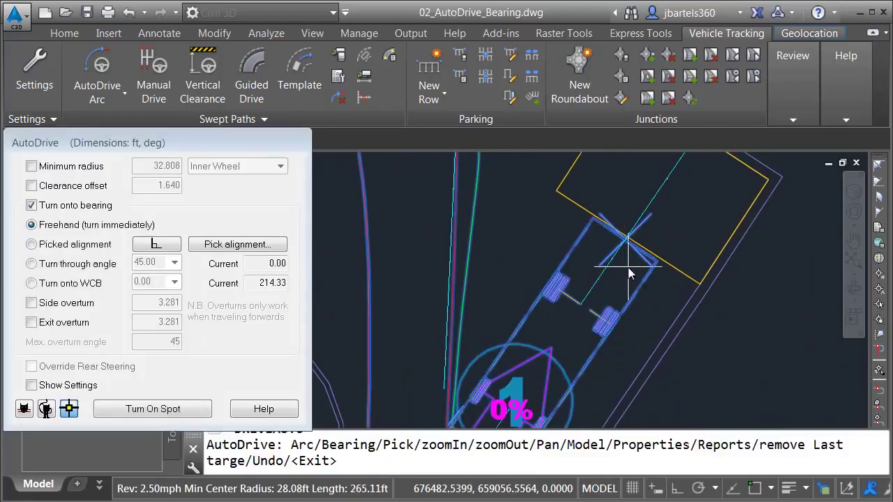
pyautogui.press('Escape')
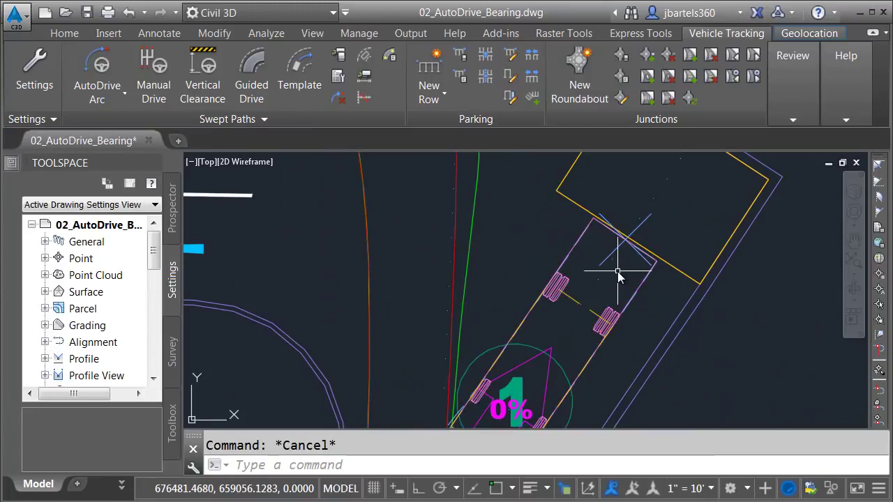
# Select the swept path and shift its opening stretch slightly away from the landscaped island's curb.
pyautogui.scroll(-4, 618, 276)
pyautogui.moveTo(604, 343)
pyautogui.mouseDown(button='middle')
pyautogui.moveTo(589, 226)
pyautogui.moveTo(586, 361)
pyautogui.mouseUp(button='middle')
pyautogui.scroll(1, 588, 226)
pyautogui.moveTo(544, 195); pyautogui.dragTo(547, 250, button='middle')
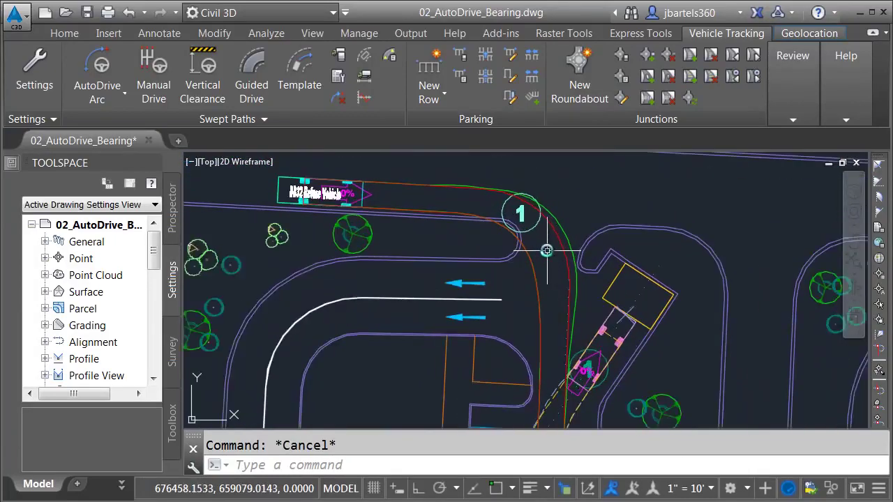
pyautogui.scroll(1, 547, 250)
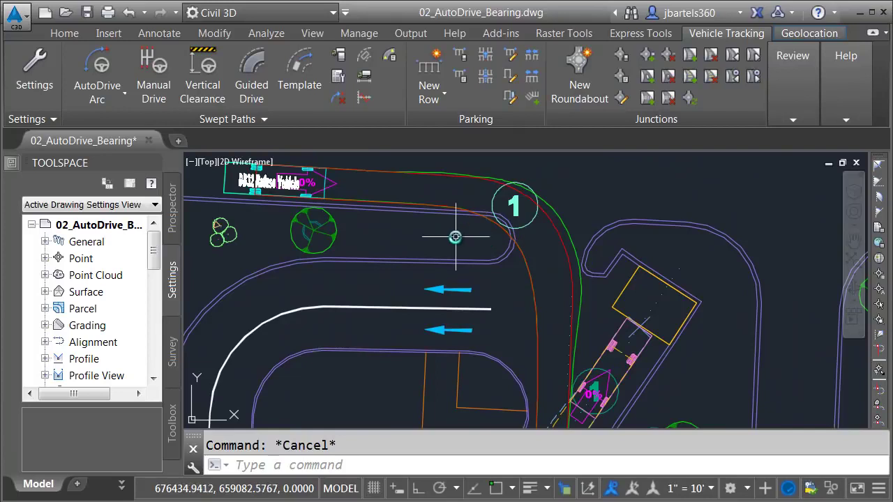
pyautogui.click(553, 207)
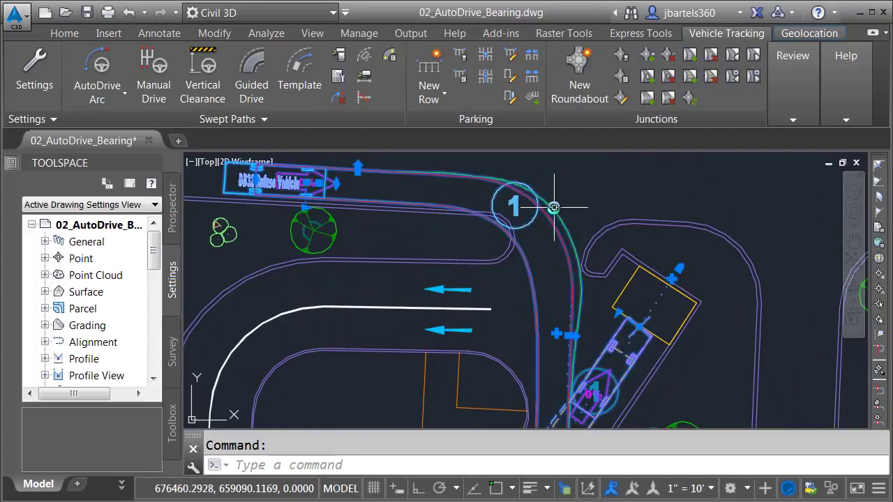
pyautogui.moveTo(570, 193); pyautogui.dragTo(589, 203, button='middle')
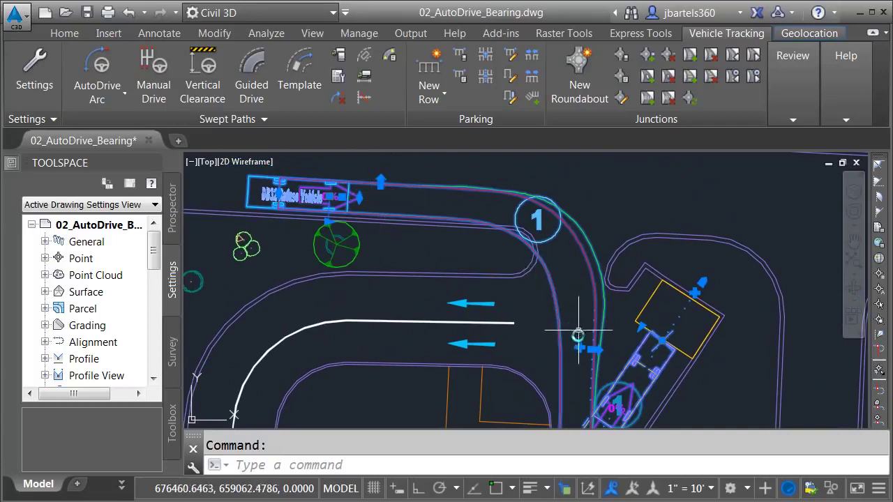
pyautogui.click(380, 181)
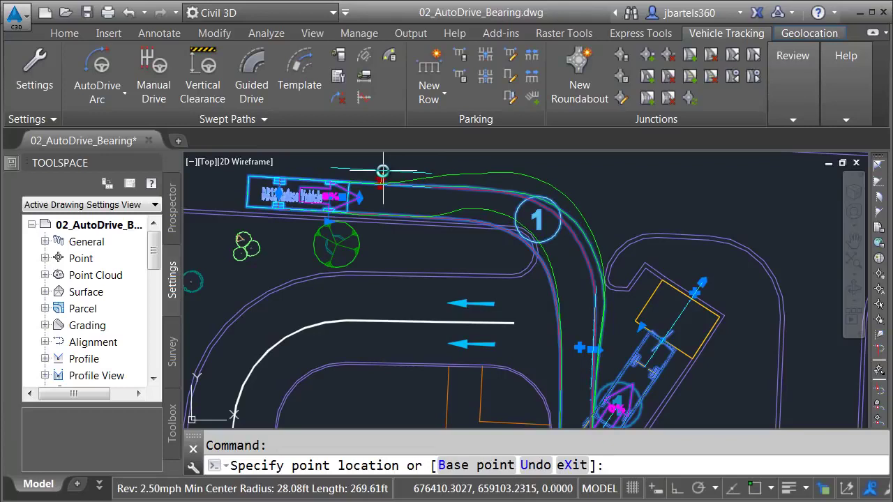
pyautogui.click(382, 171)
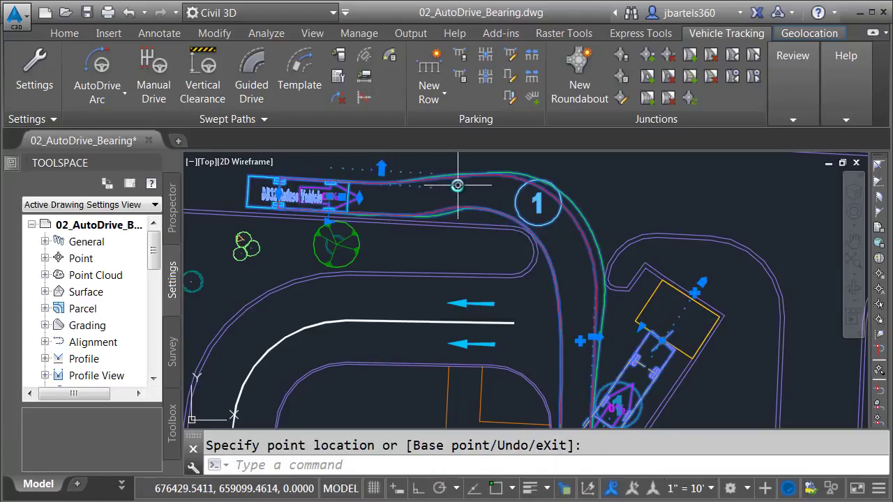
pyautogui.press('Escape')
# Check the adjusted swept path for clearance around the island curb and the trash enclosure.
pyautogui.scroll(4, 579, 272)
pyautogui.scroll(-2, 579, 272)
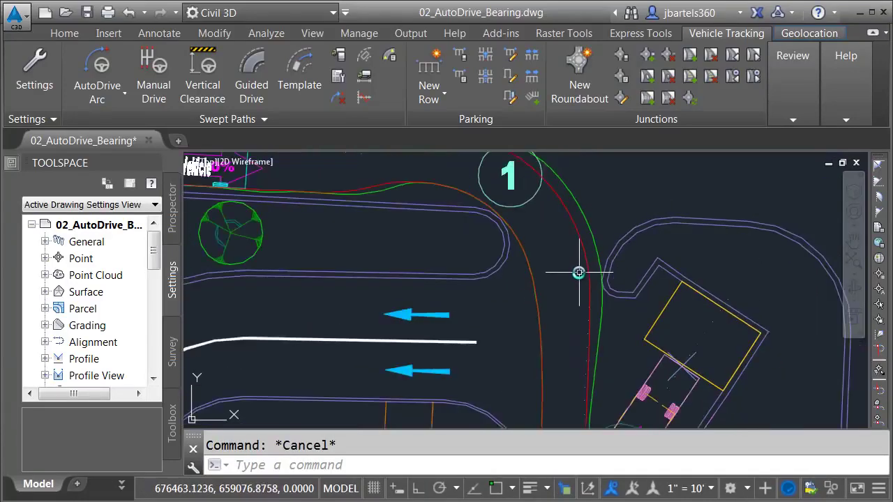
pyautogui.scroll(-3, 579, 272)
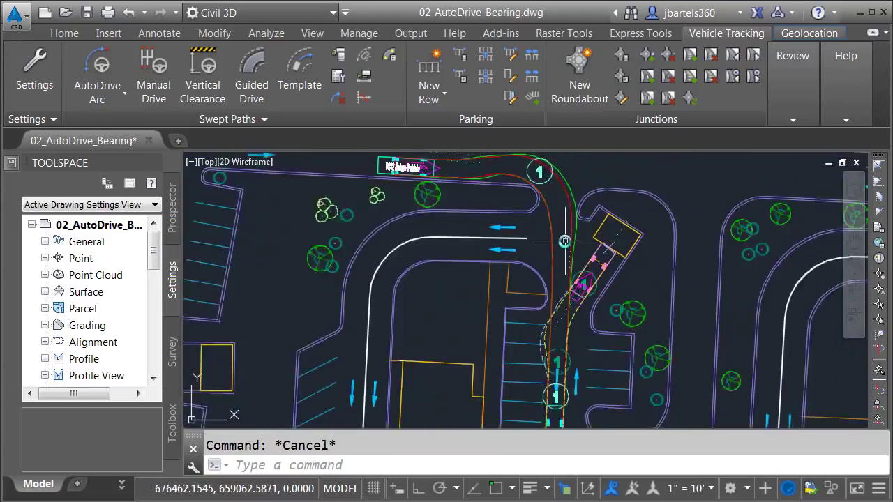
pyautogui.scroll(-2, 524, 272)
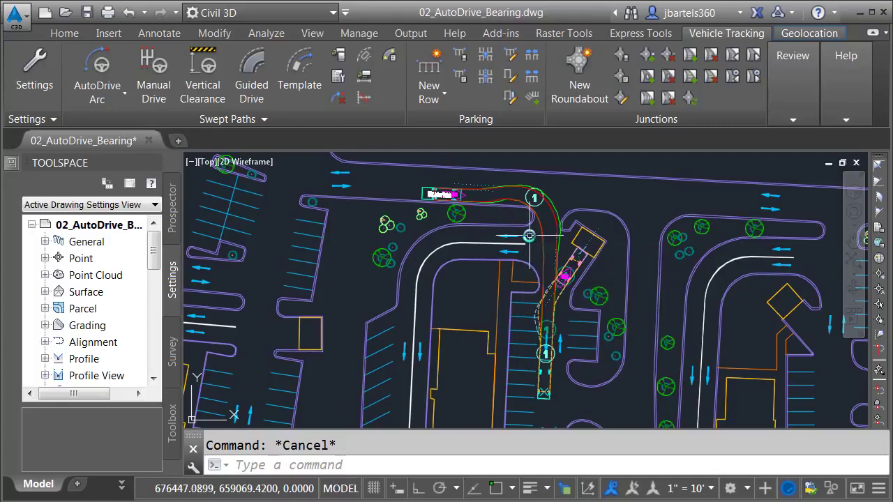
# Turn on the $_Instructions layer for the site area around the large building.
pyautogui.moveTo(749, 269)
pyautogui.mouseDown(button='middle')
pyautogui.moveTo(295, 256)
pyautogui.moveTo(309, 263)
pyautogui.mouseUp(button='middle')
pyautogui.scroll(-2, 319, 263)
pyautogui.moveTo(586, 267); pyautogui.dragTo(448, 293, button='middle')
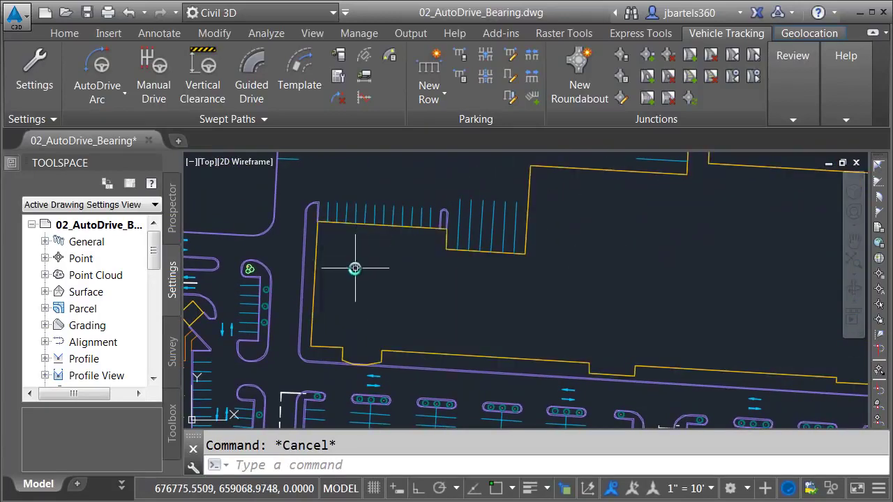
pyautogui.click(66, 34)
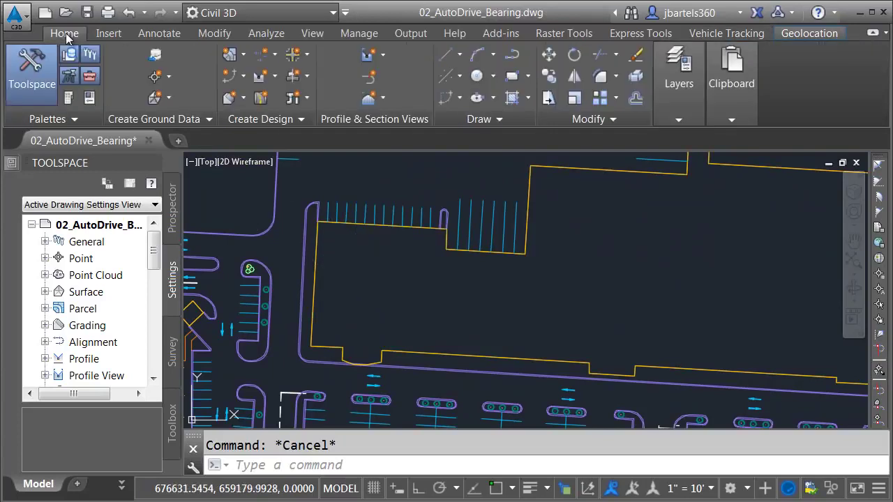
pyautogui.click(678, 119)
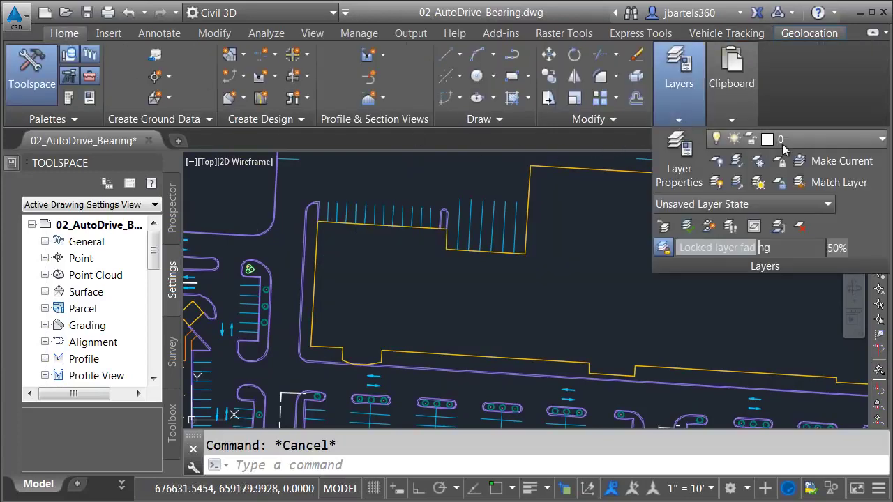
pyautogui.click(802, 138)
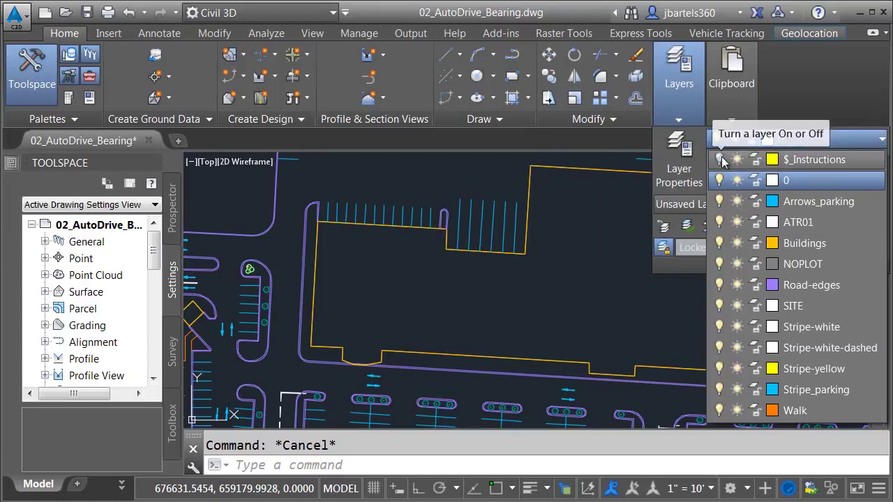
pyautogui.click(721, 161)
pyautogui.moveTo(408, 249); pyautogui.dragTo(416, 303, button='middle')
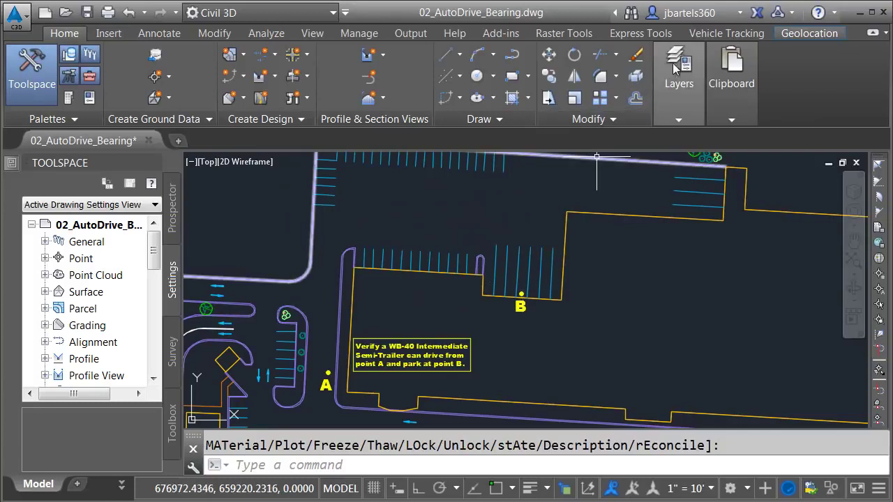
# Start AutoDrive Arc and choose the WB-40 - Intermediate Semi-Trailer from the drawing's vehicle pool.
pyautogui.click(707, 36)
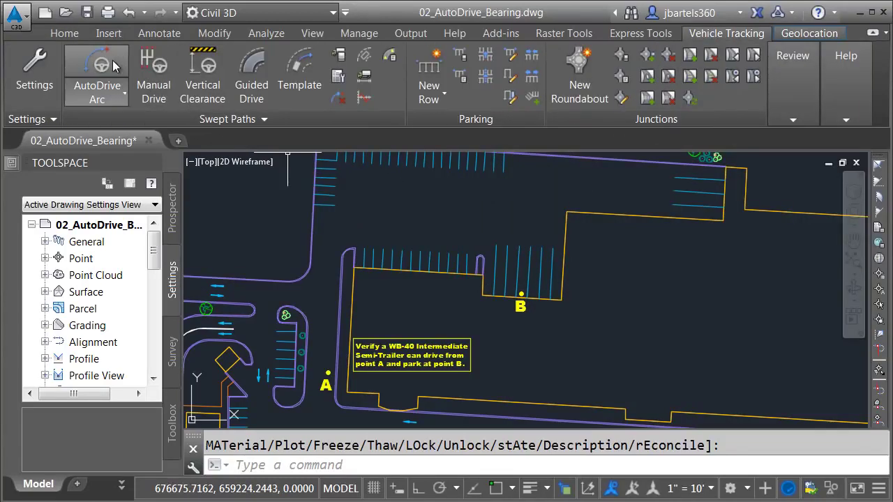
pyautogui.click(97, 95)
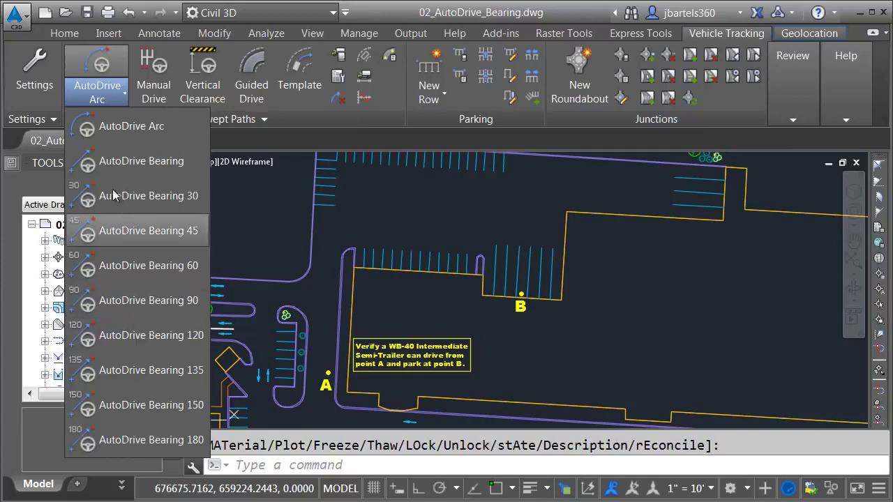
pyautogui.click(100, 64)
pyautogui.moveTo(479, 277); pyautogui.dragTo(480, 285)
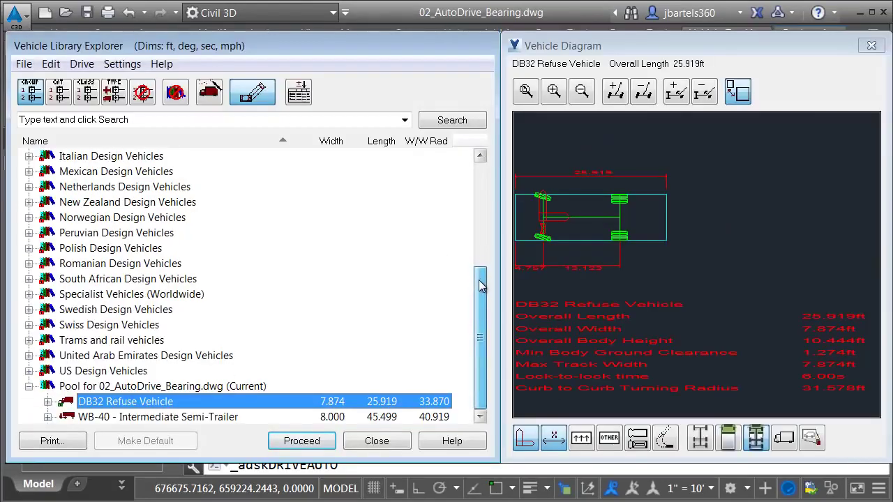
pyautogui.doubleClick(136, 417)
# Position the semi-trailer at point A, heading up the drive aisle alongside the large building, and proceed.
pyautogui.scroll(4, 325, 363)
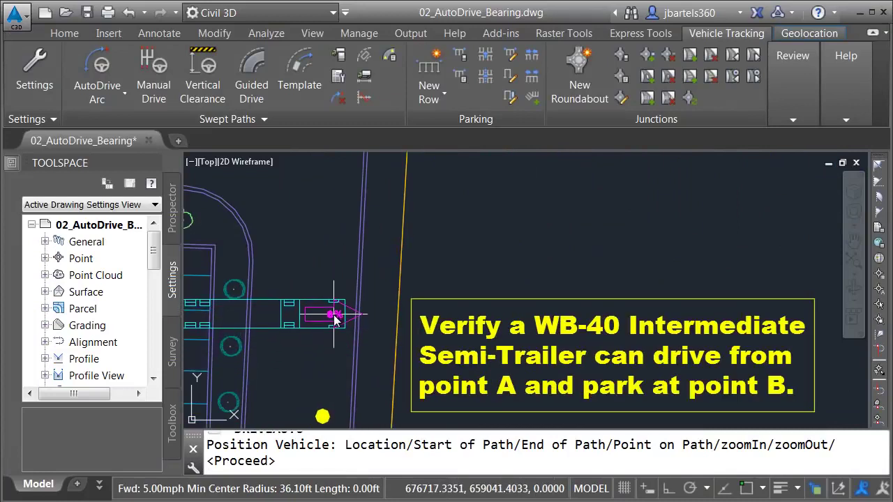
pyautogui.click(335, 315)
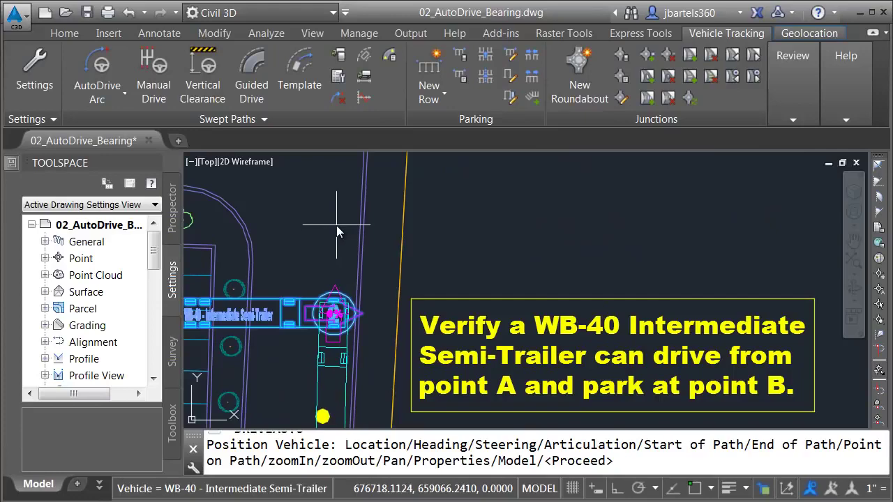
pyautogui.click(336, 226)
pyautogui.click(664, 297)
# Drive the semi-trailer straight up the aisle to just before the curb end at the building corner.
pyautogui.scroll(-3, 461, 237)
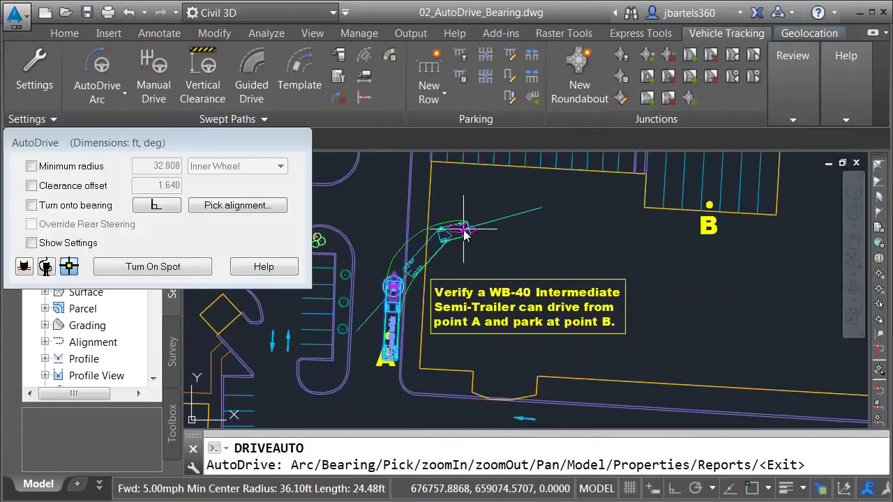
pyautogui.moveTo(520, 128); pyautogui.dragTo(488, 323, button='middle')
pyautogui.scroll(2, 482, 314)
pyautogui.scroll(2, 426, 284)
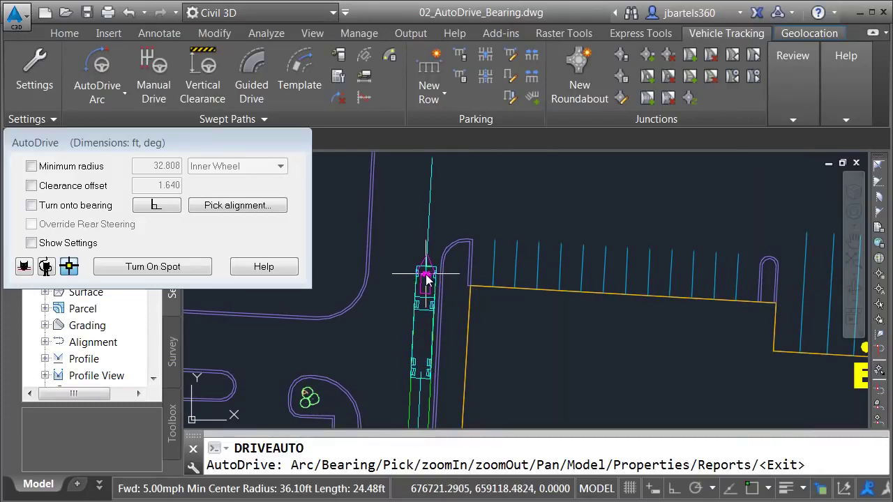
pyautogui.click(427, 274)
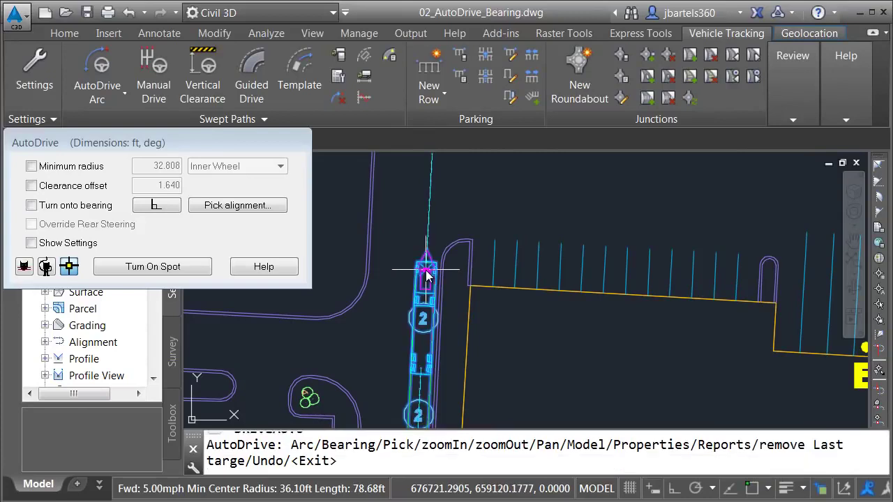
# Turn onto the bearing of the long rear curb as picked alignment and drive the semi-trailer forward past the loading stalls.
pyautogui.click(32, 206)
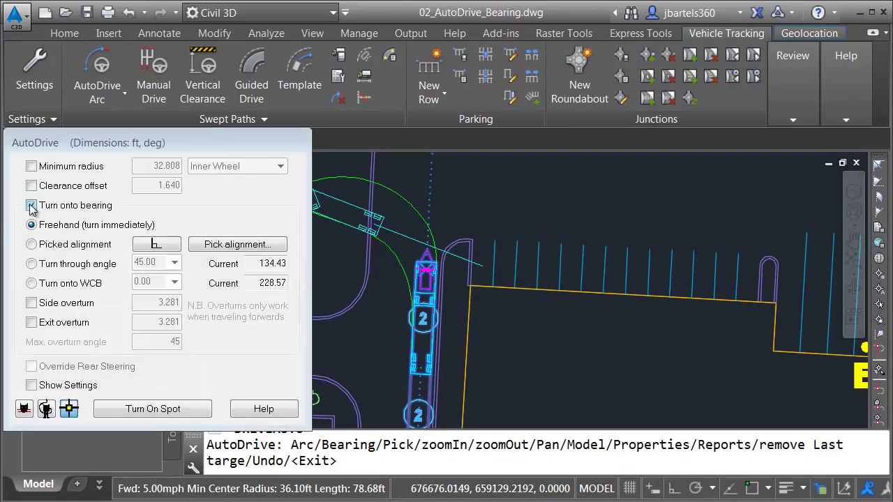
pyautogui.click(215, 250)
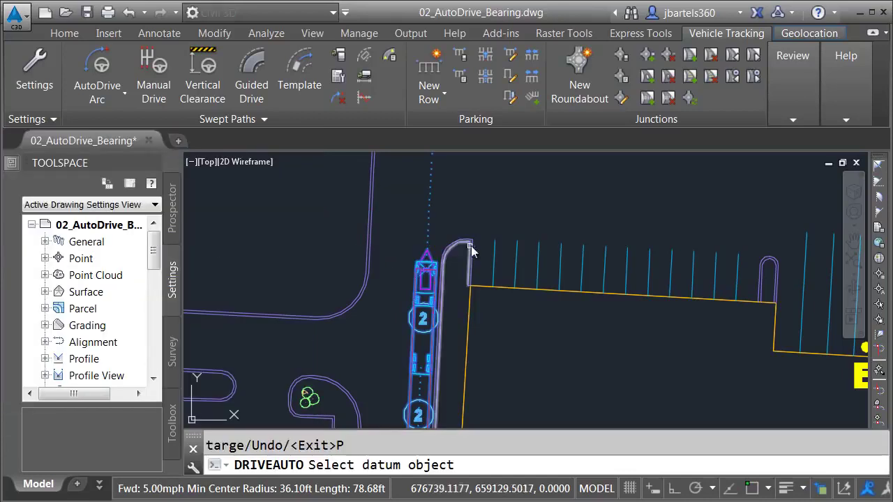
pyautogui.scroll(-5, 481, 258)
pyautogui.moveTo(481, 259); pyautogui.dragTo(449, 290, button='middle')
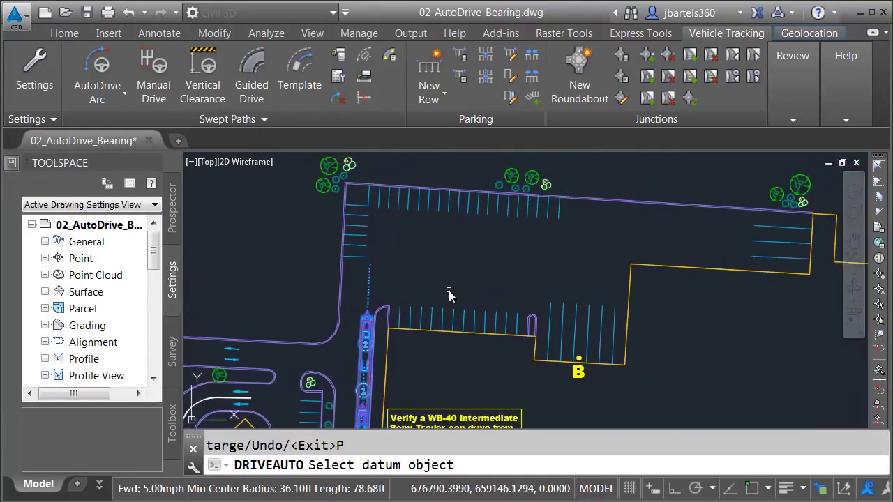
pyautogui.click(598, 201)
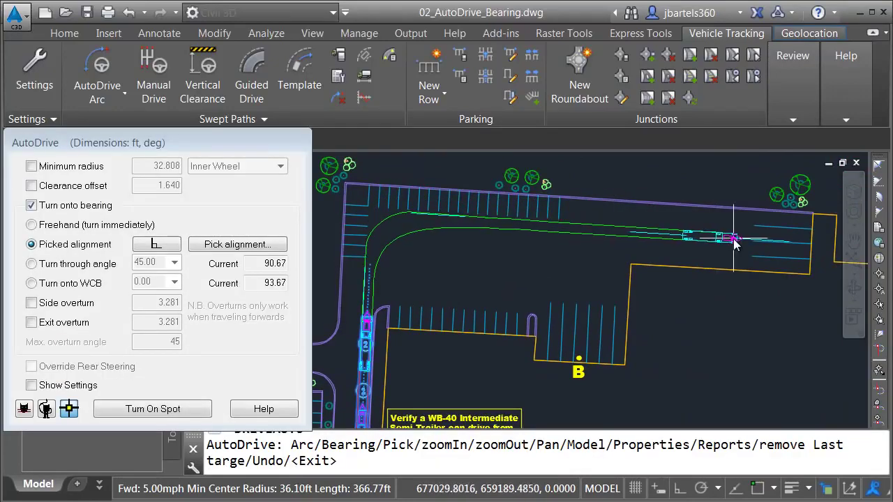
pyautogui.click(32, 225)
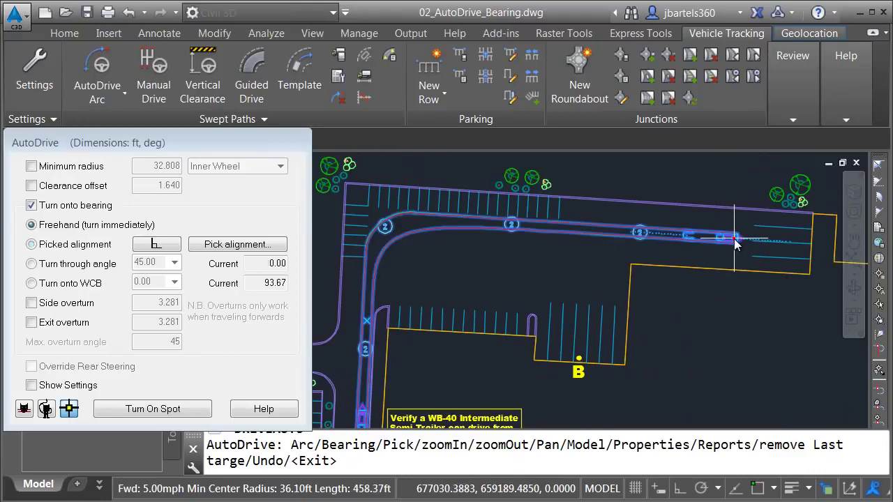
# Pick a loading stall stripe near point B as alignment, reverse the semi-trailer up to the building wall, and finish the path.
pyautogui.click(277, 249)
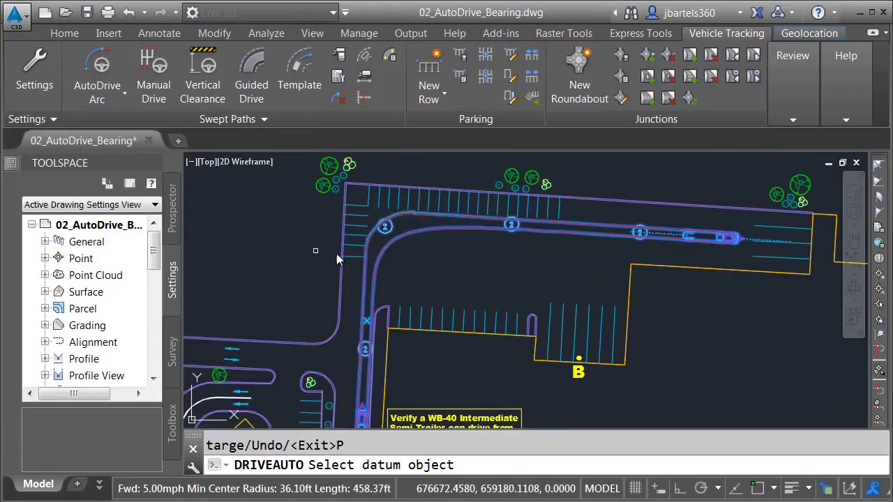
pyautogui.click(572, 338)
pyautogui.scroll(5, 569, 362)
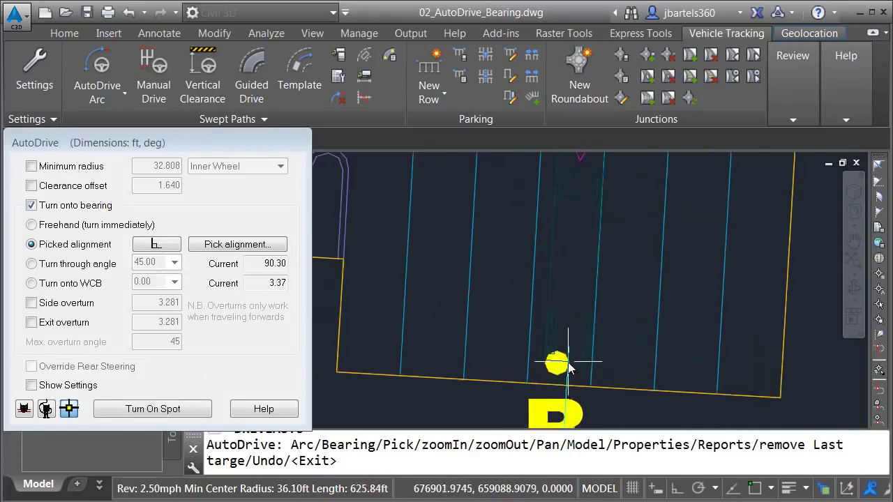
pyautogui.scroll(2, 565, 373)
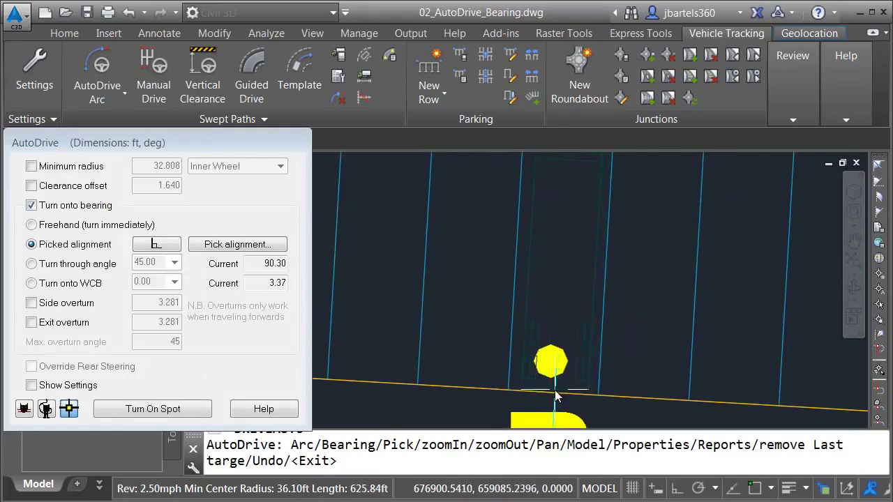
pyautogui.click(558, 297)
pyautogui.press('Return')
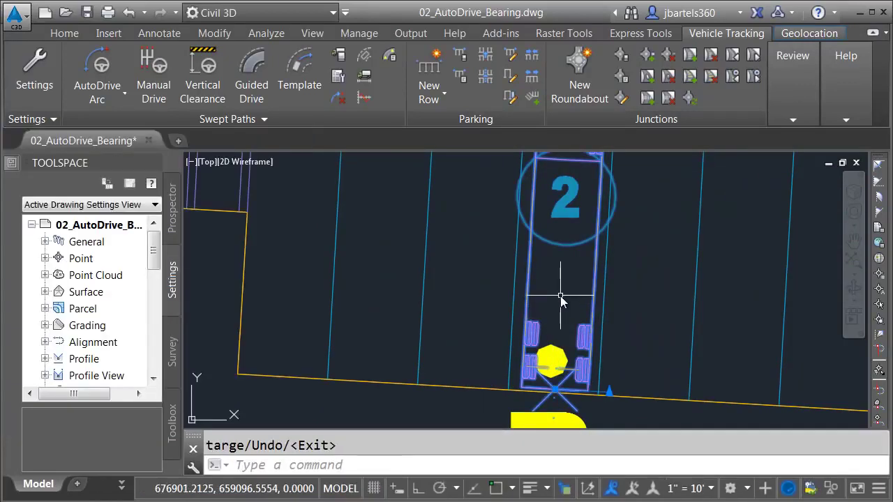
pyautogui.press('Escape')
# Select the semi-trailer's swept path and adjust its reversing point at the far end of the rear aisle.
pyautogui.scroll(-6, 565, 294)
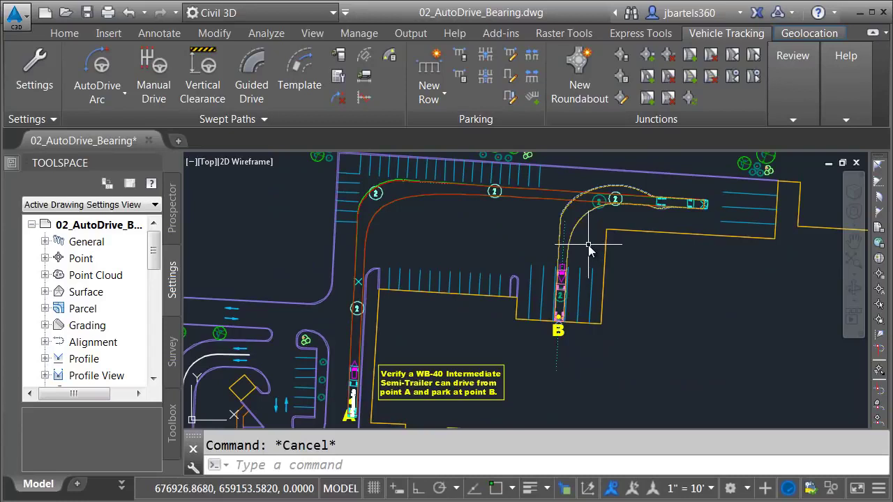
pyautogui.click(574, 224)
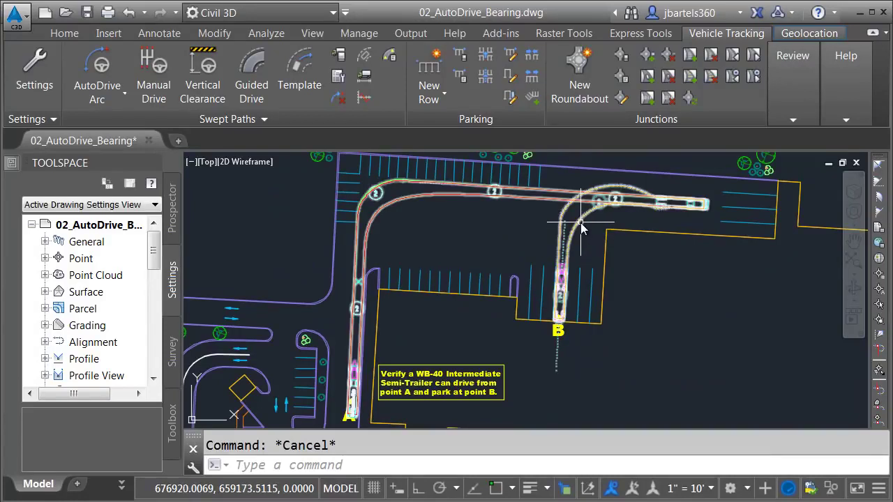
pyautogui.click(704, 206)
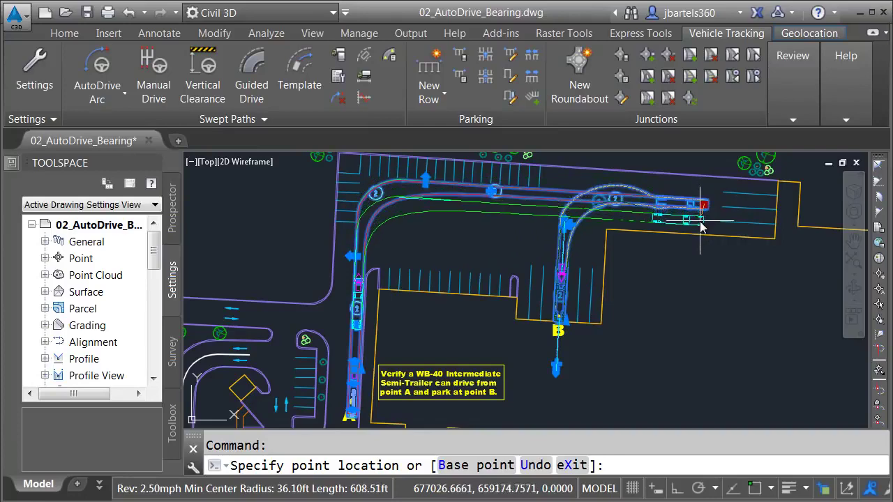
pyautogui.click(704, 203)
# Move the swept path's parked end from point B to the last loading stall beside the building's side wall, and deselect it.
pyautogui.scroll(5, 544, 333)
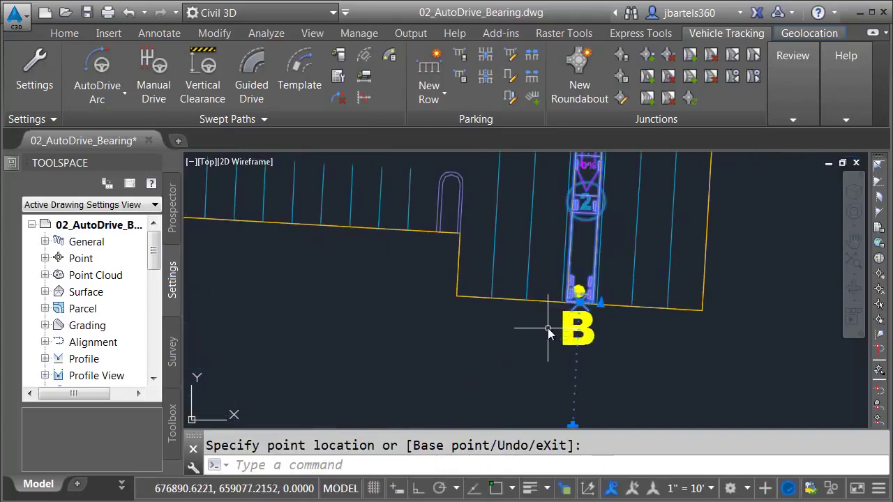
pyautogui.click(585, 300)
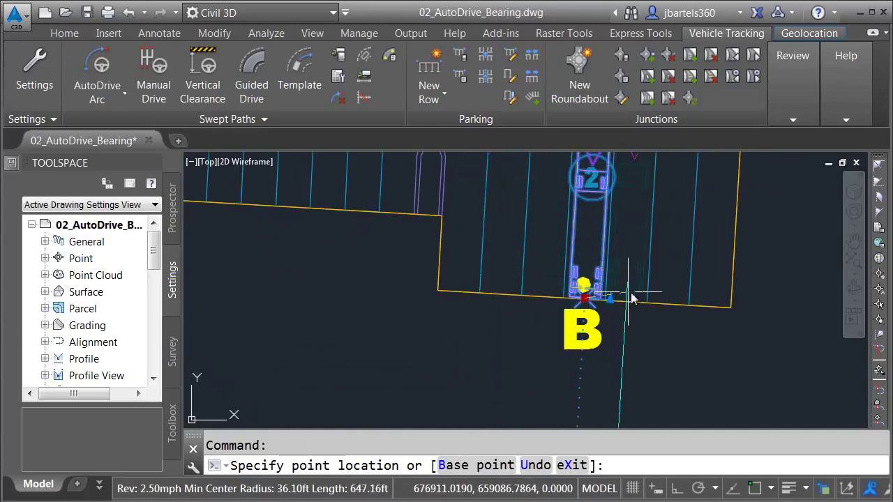
pyautogui.click(667, 302)
pyautogui.scroll(-5, 663, 282)
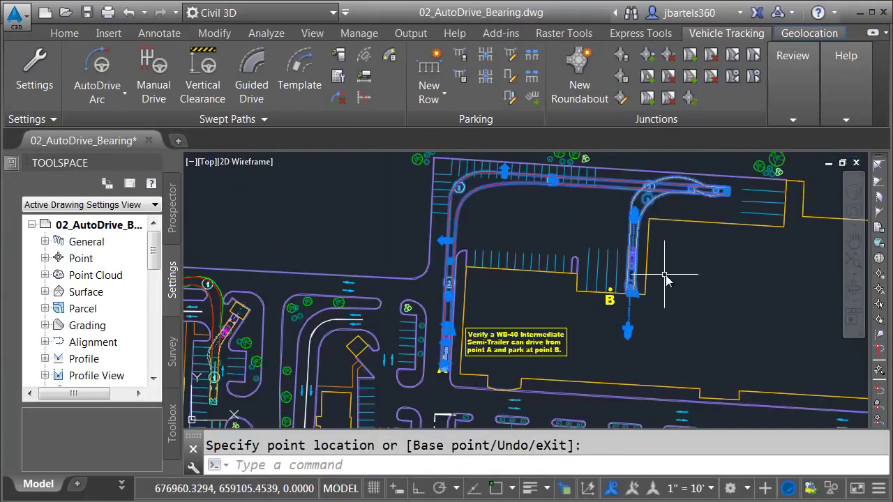
pyautogui.press('Escape')
pyautogui.moveTo(665, 279); pyautogui.dragTo(663, 291, button='middle')
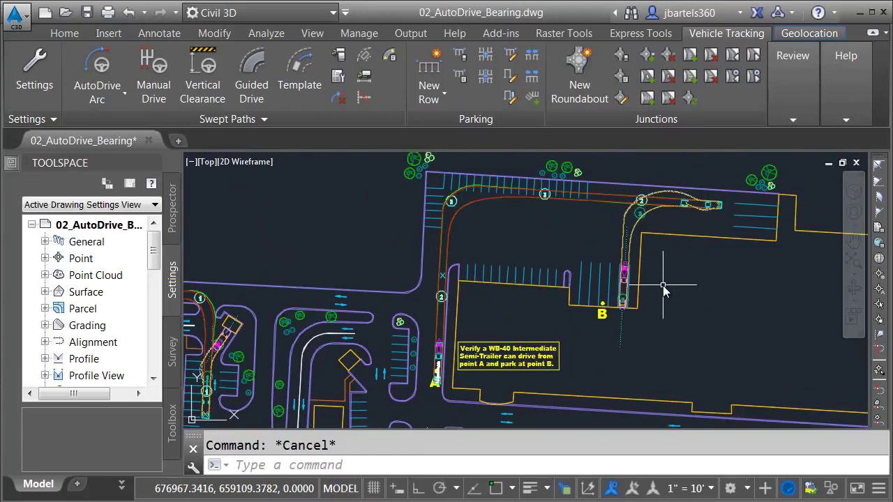